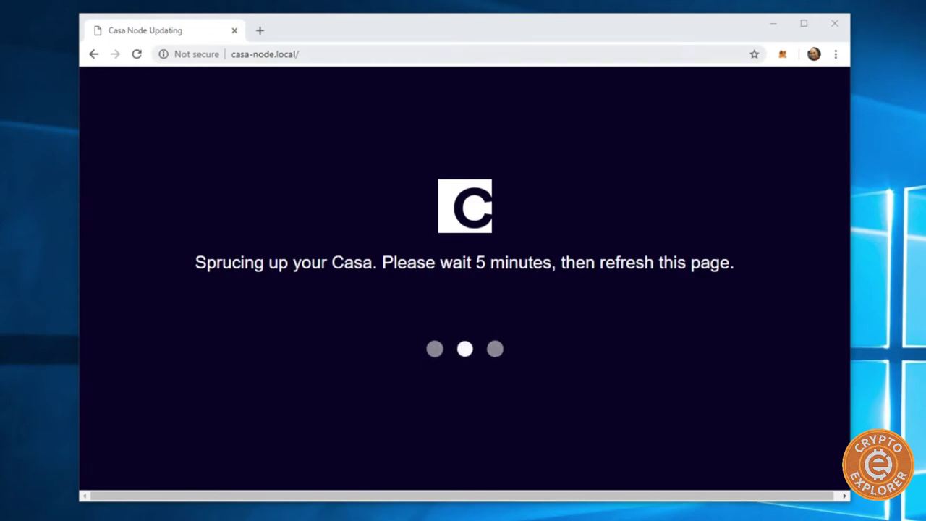
click(230, 59)
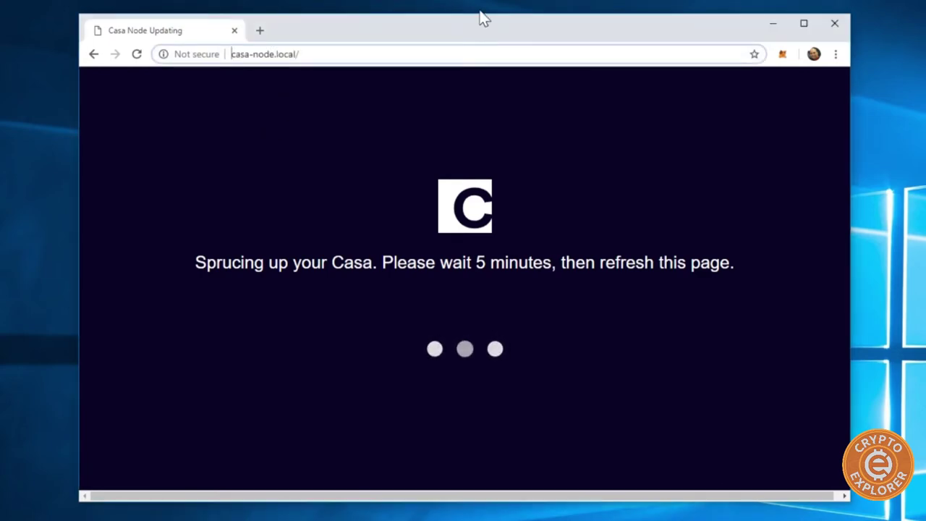
text(http://)
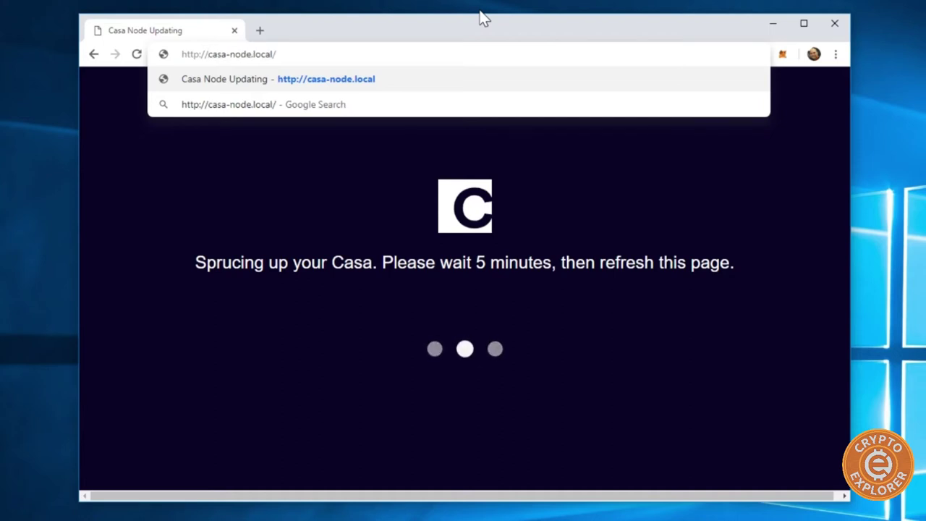
key(Return)
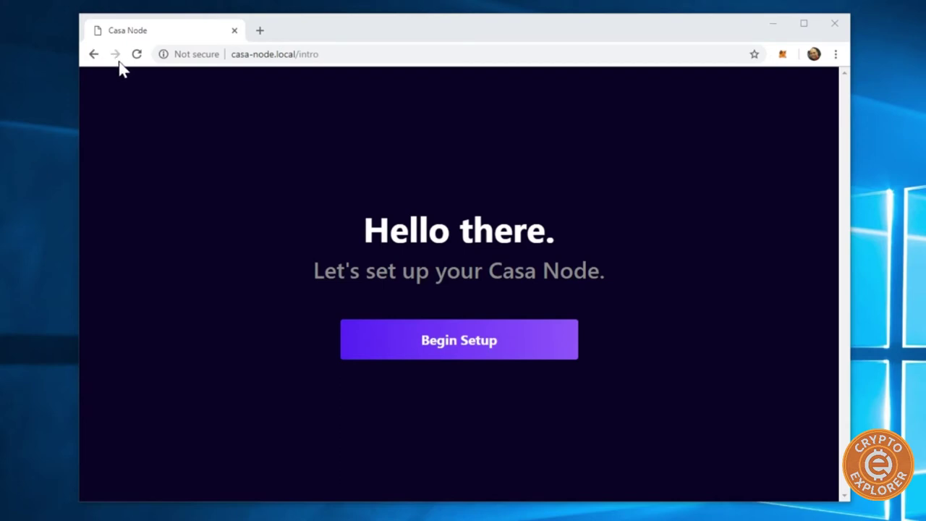
click(476, 350)
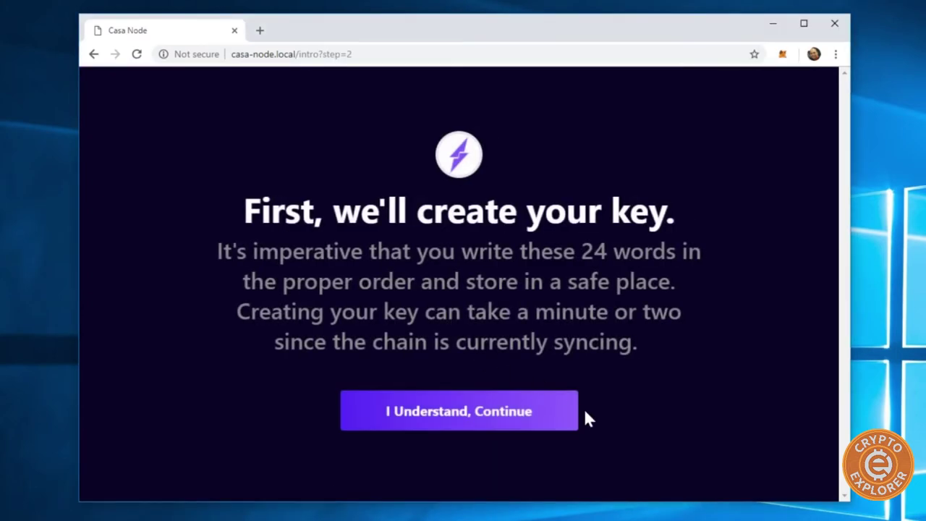
Step: Create the node's key and go through all 24 recovery words to finish the backup
click(425, 412)
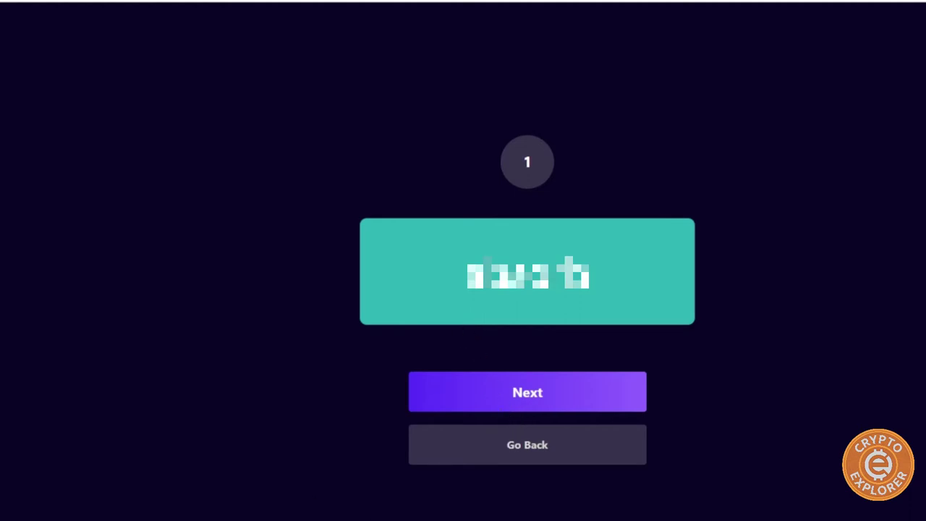
click(500, 401)
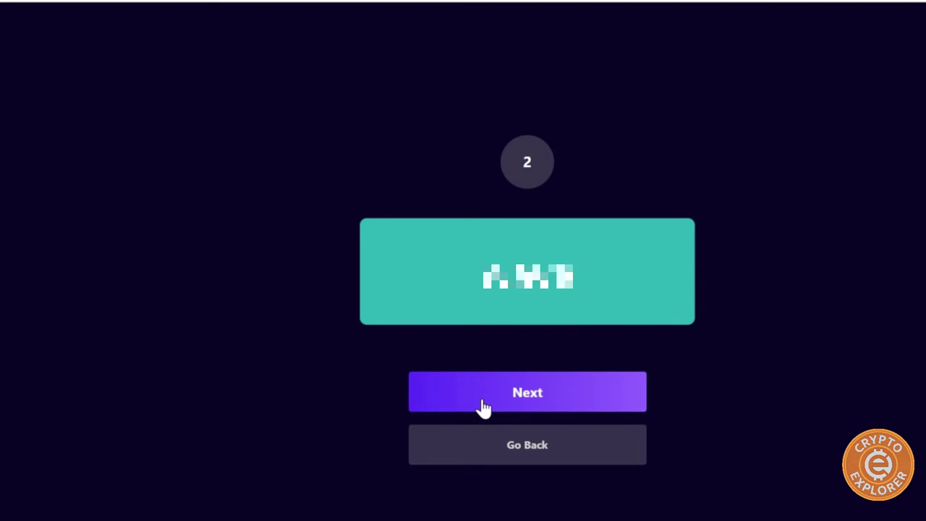
click(484, 407)
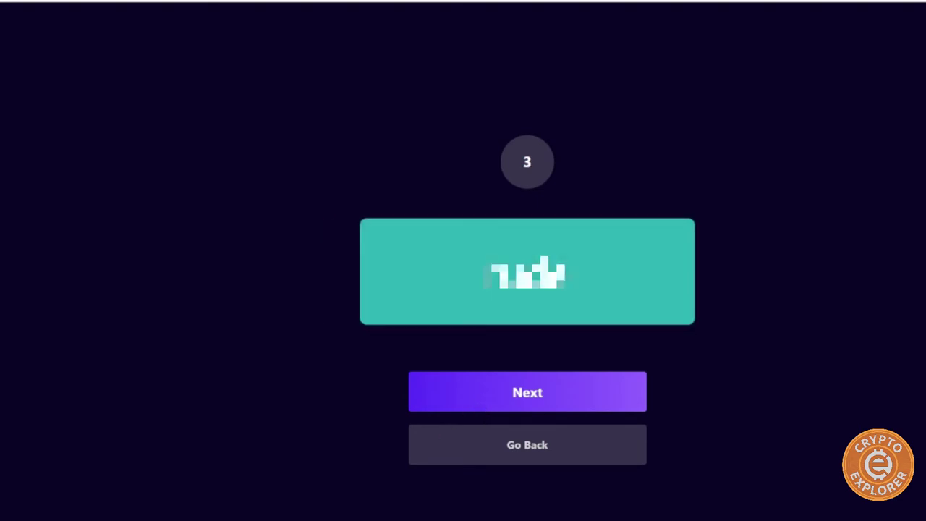
click(561, 398)
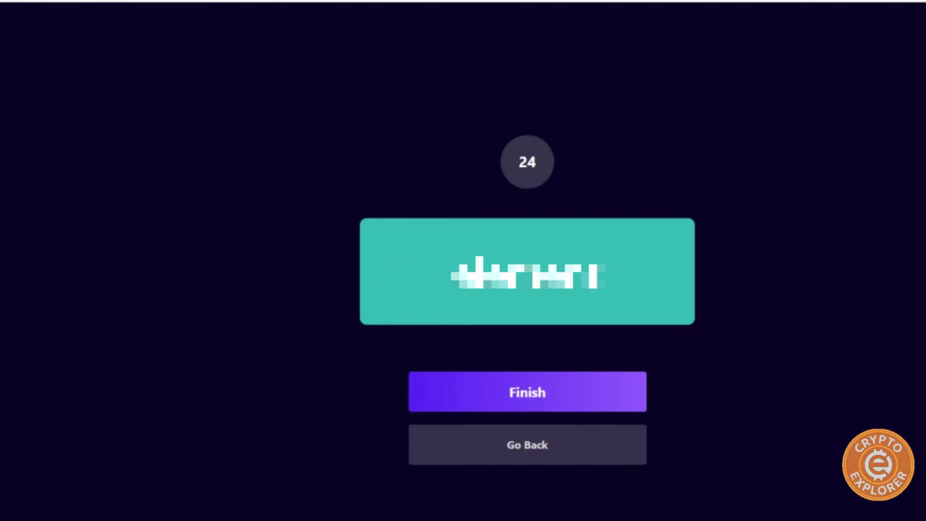
click(511, 393)
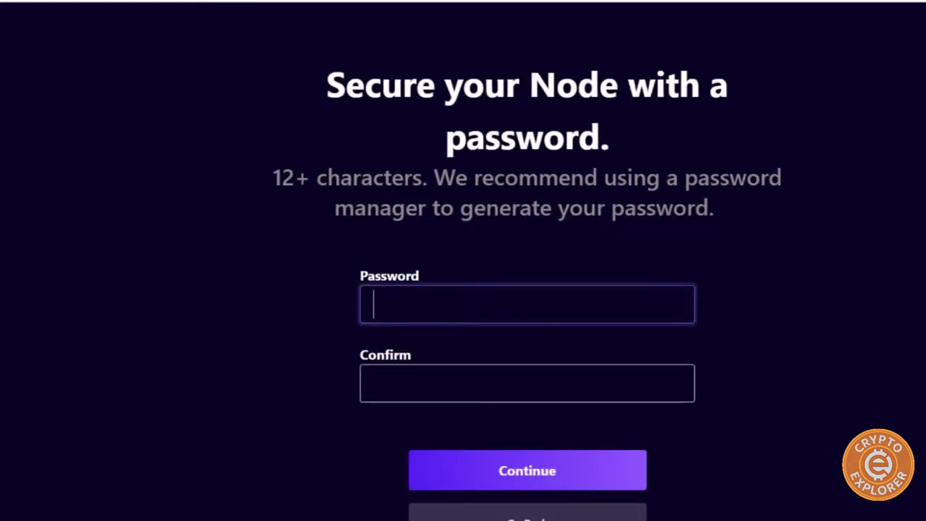
text(•••••••)
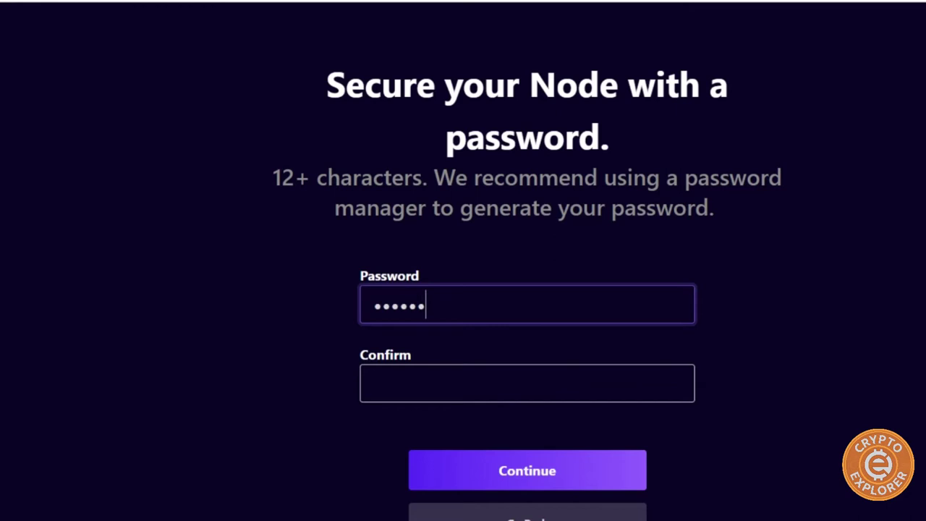
text(•••••)
click(434, 383)
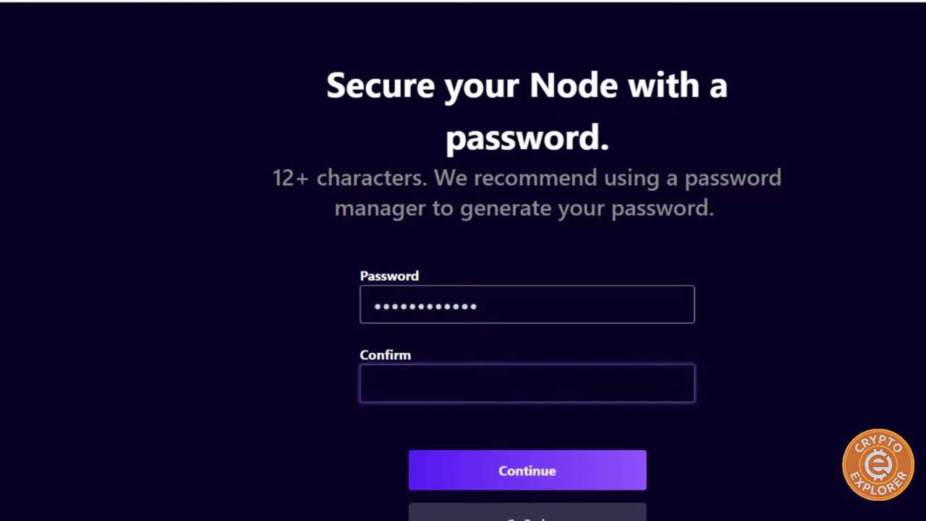
text(••••••)
key(BackSpace)
key(BackSpace)
key(BackSpace)
key(BackSpace)
key(BackSpace)
key(BackSpace)
Step: Enter the node password, repeat it as confirmation, and submit it to secure the node
key(shift+Tab)
text(•••••••••)
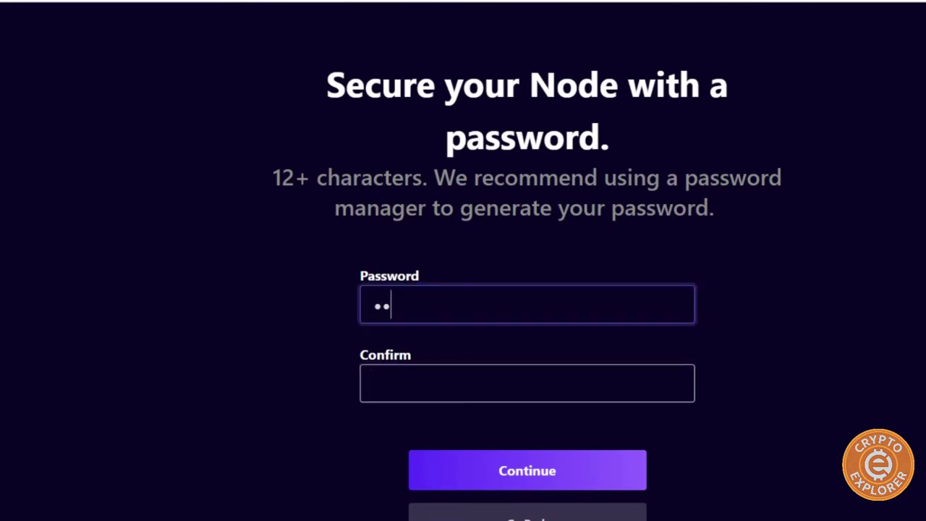
text(••••••••••••)
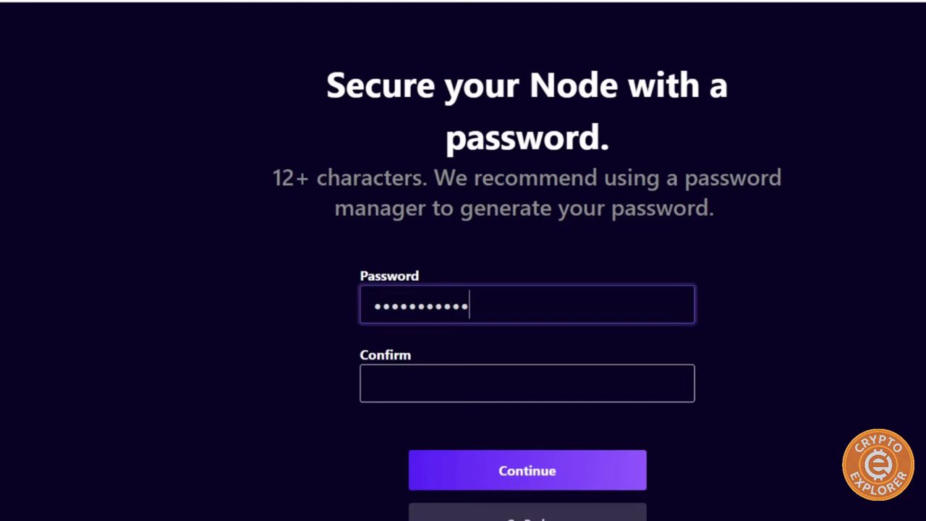
key(Tab)
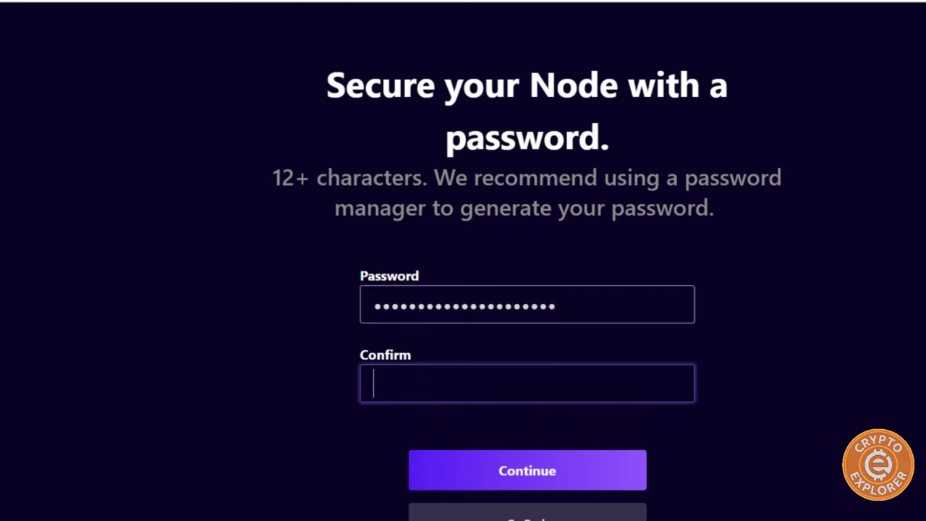
text(•••••••••)
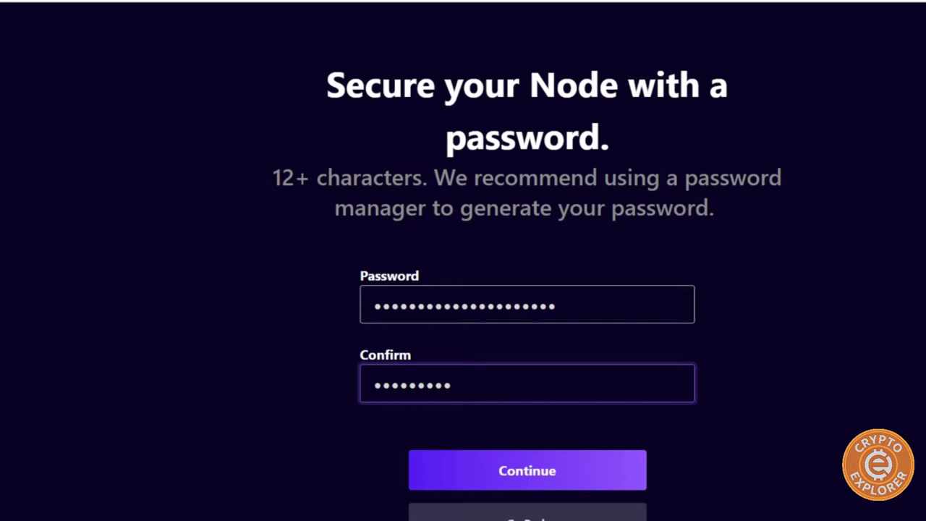
text(••••••••••••)
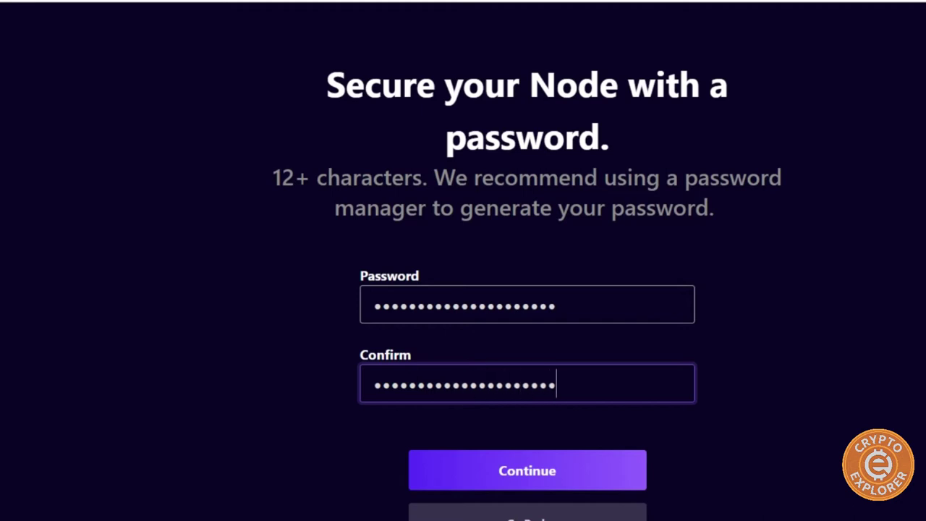
click(521, 479)
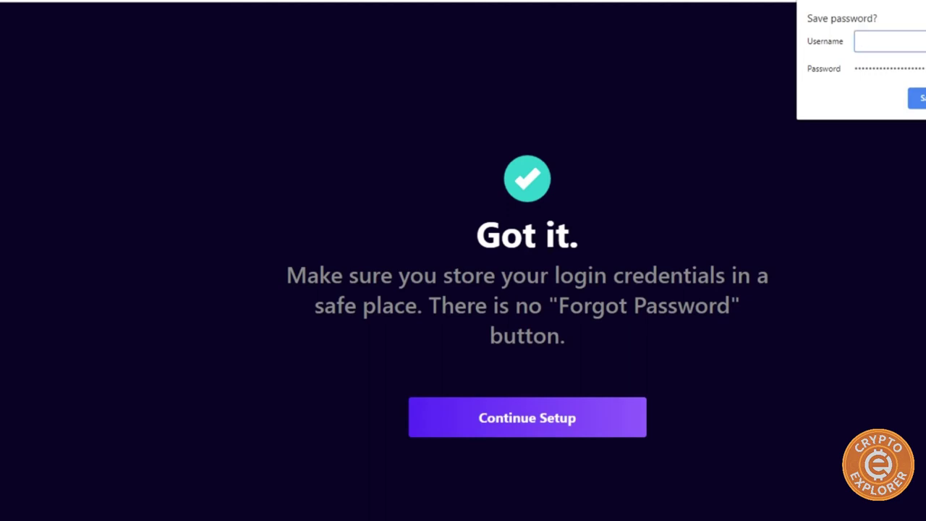
Step: Dismiss the browser's save-password prompt and complete the setup by agreeing to the experimental-technology disclaimer
click(496, 400)
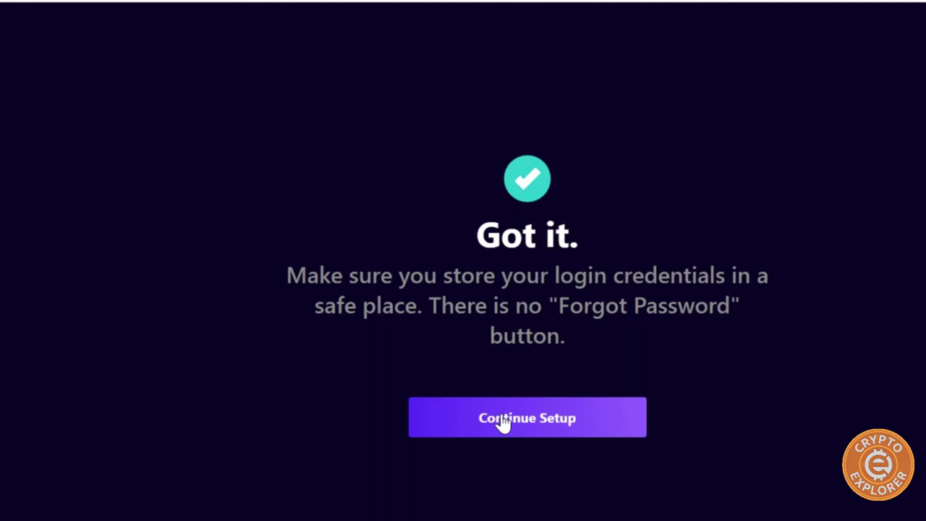
click(503, 423)
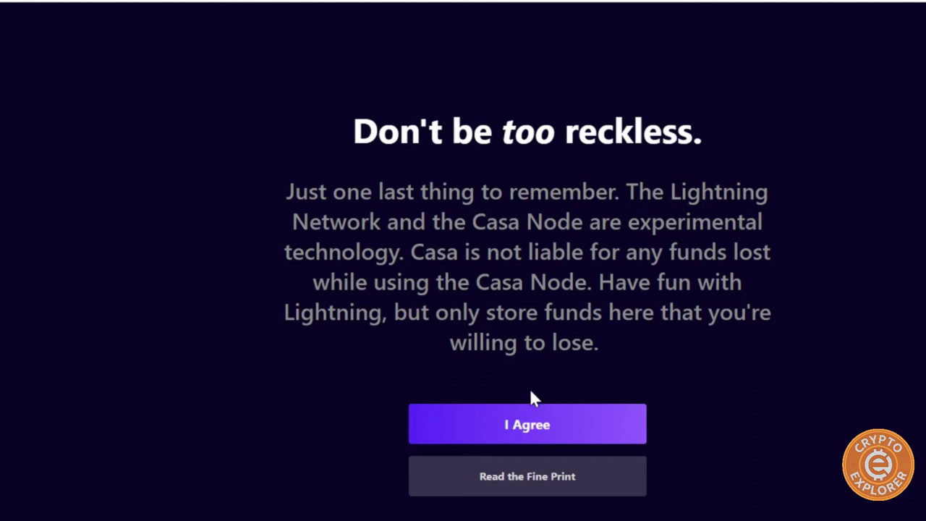
click(496, 435)
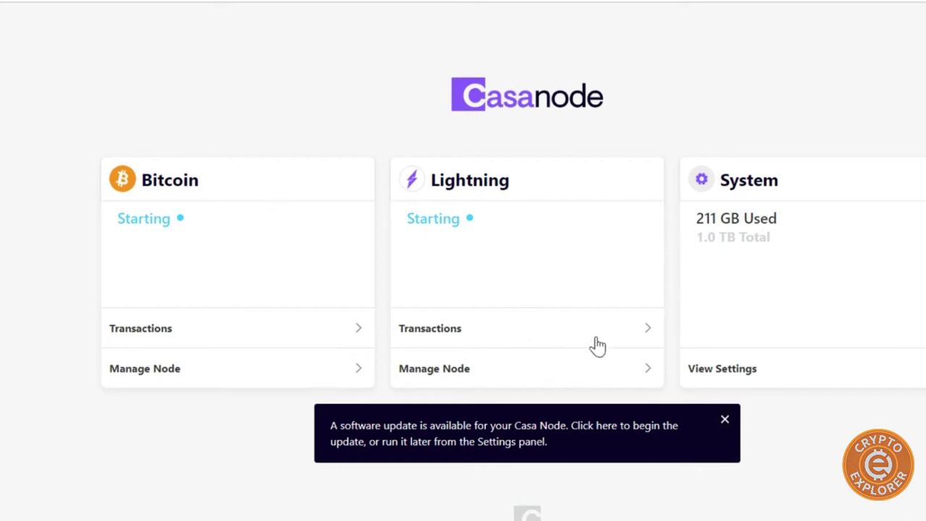
Step: Start the available Casa Node software update and confirm it with the node password
click(546, 447)
click(339, 312)
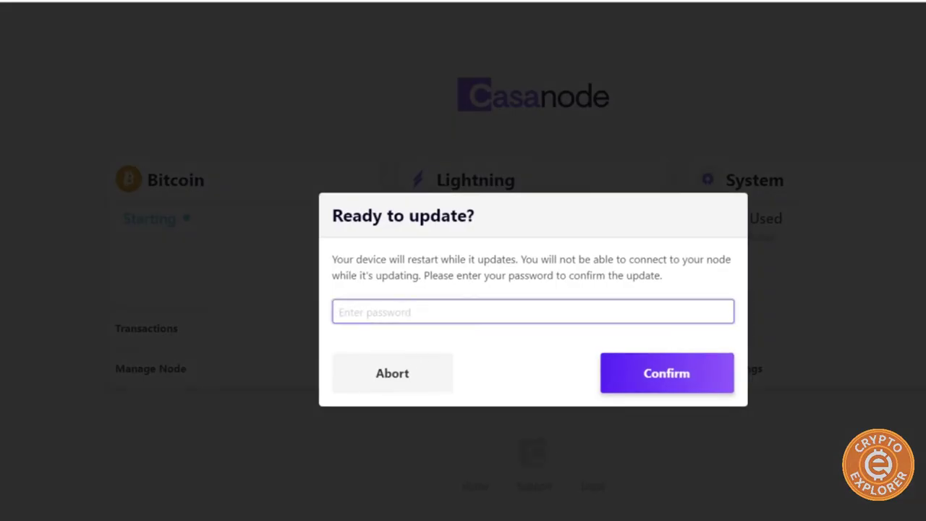
text(••••••••••••••••••••)
click(659, 372)
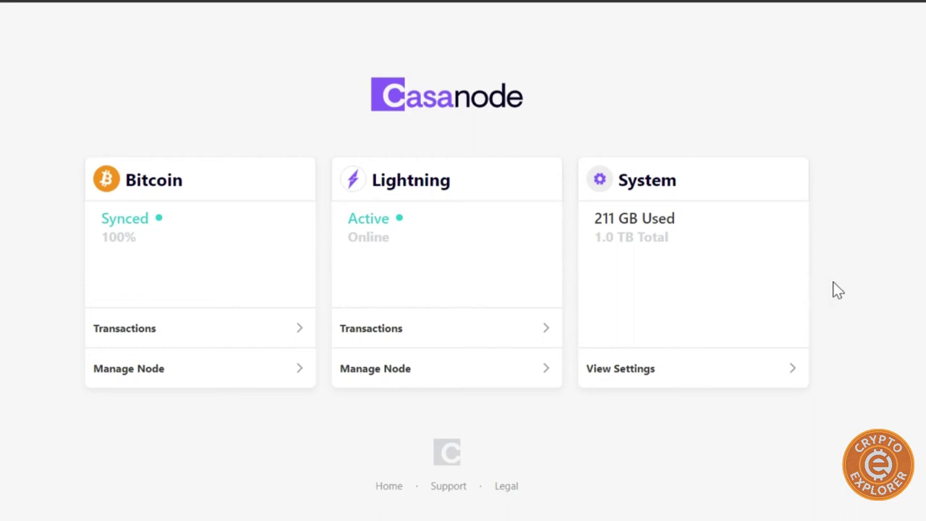
Step: Examine the system settings and the software update confirmation, abort the update, and return to the dashboard
click(623, 381)
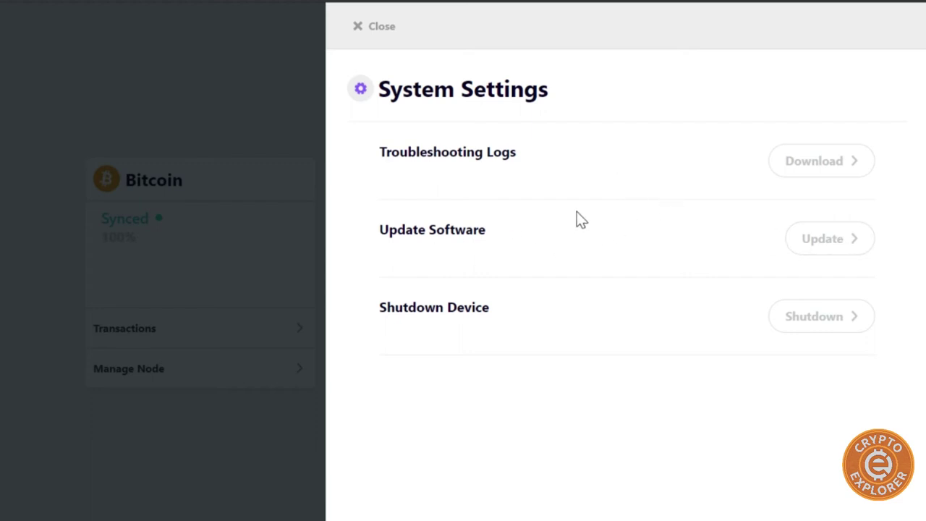
click(836, 243)
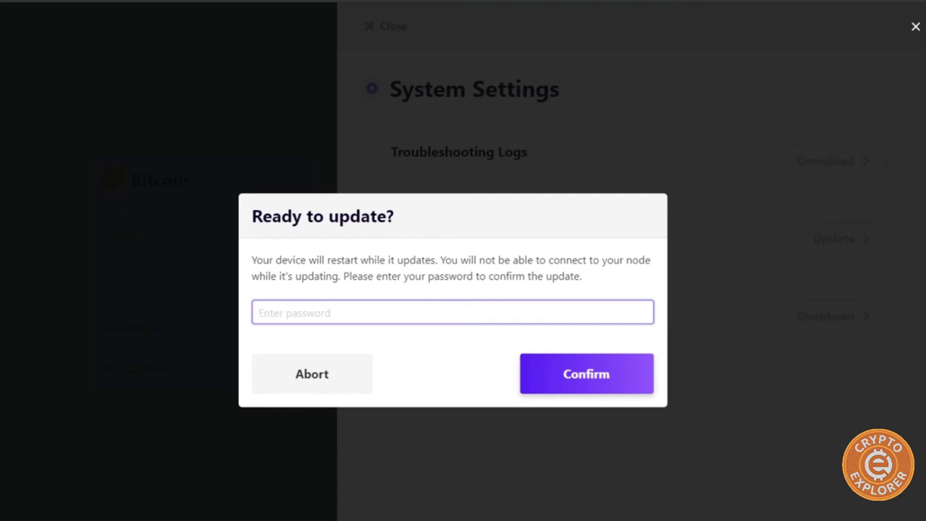
click(311, 379)
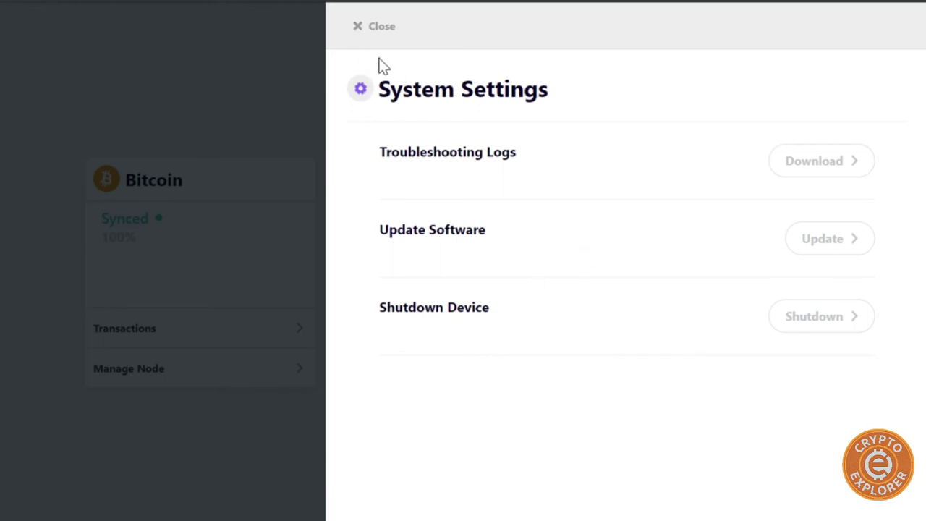
click(357, 30)
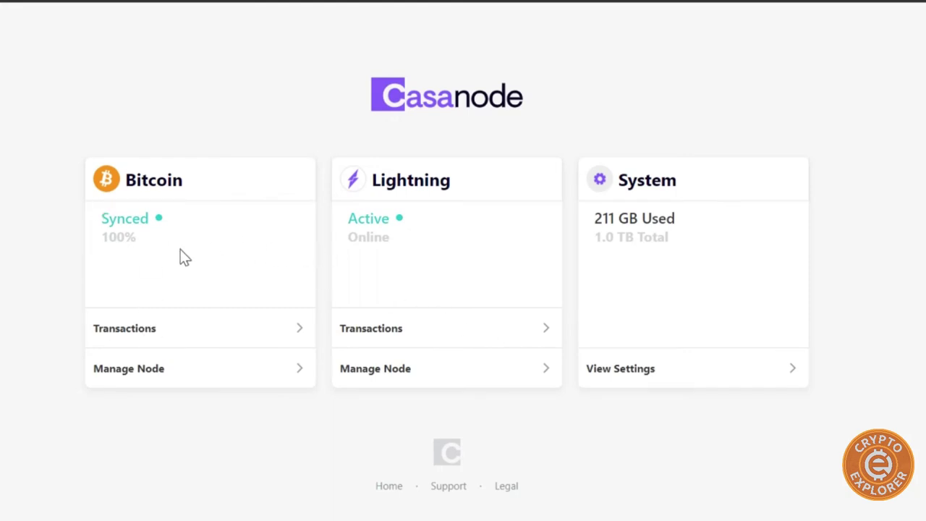
Step: Examine the Bitcoin withdrawal and deposit options and the Bitcoin node's management settings, and return to the dashboard
click(114, 332)
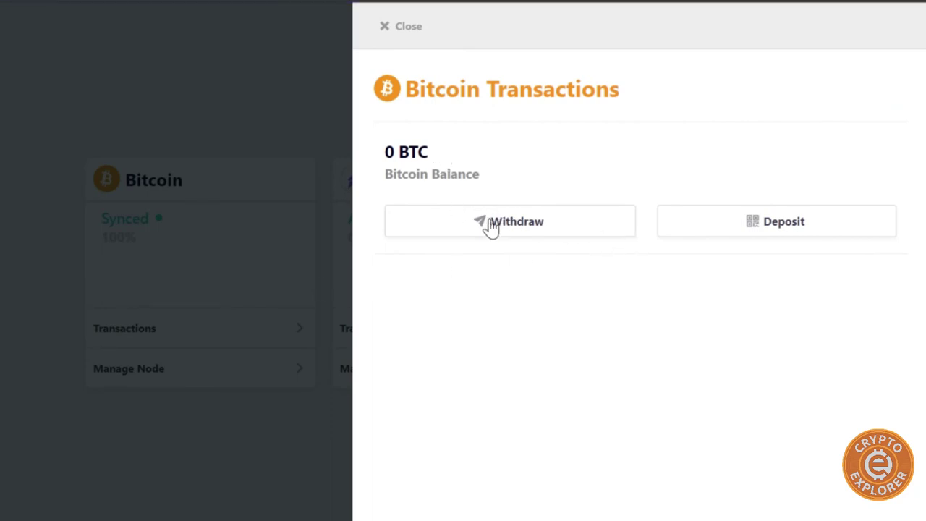
click(558, 226)
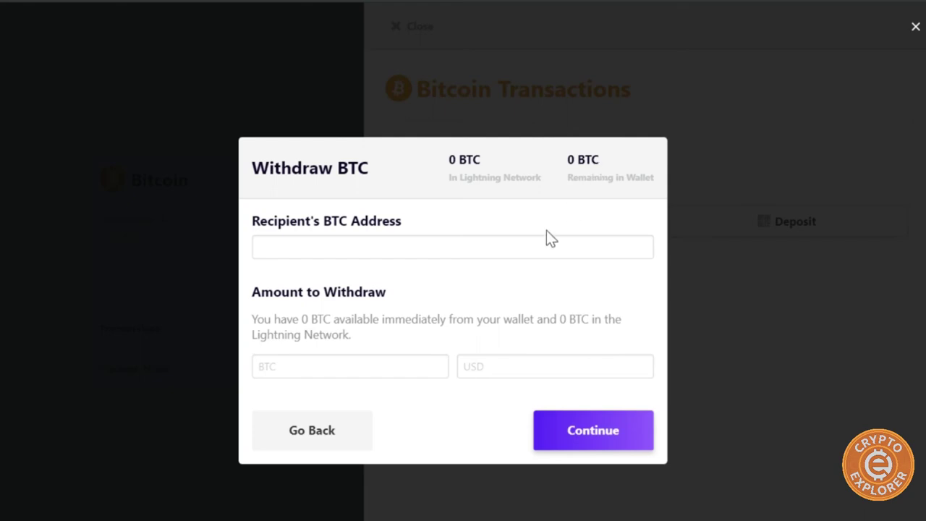
click(321, 439)
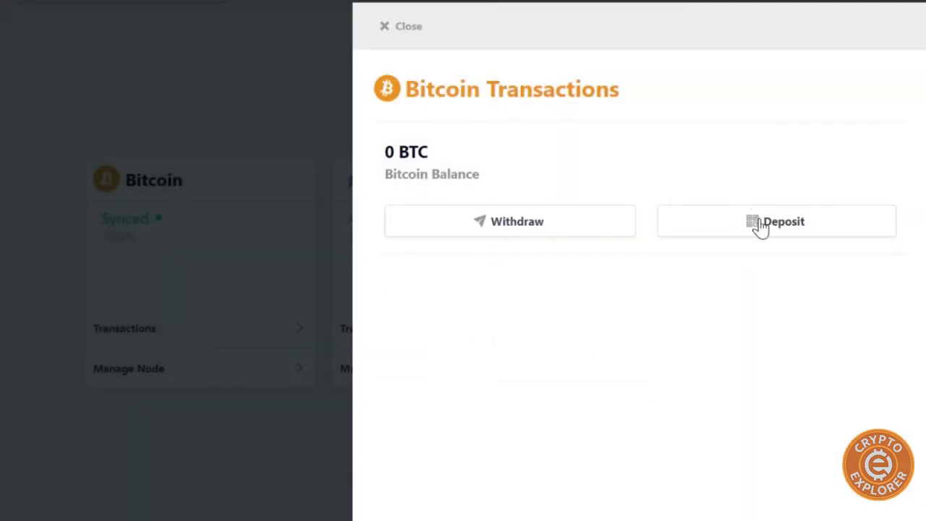
click(759, 224)
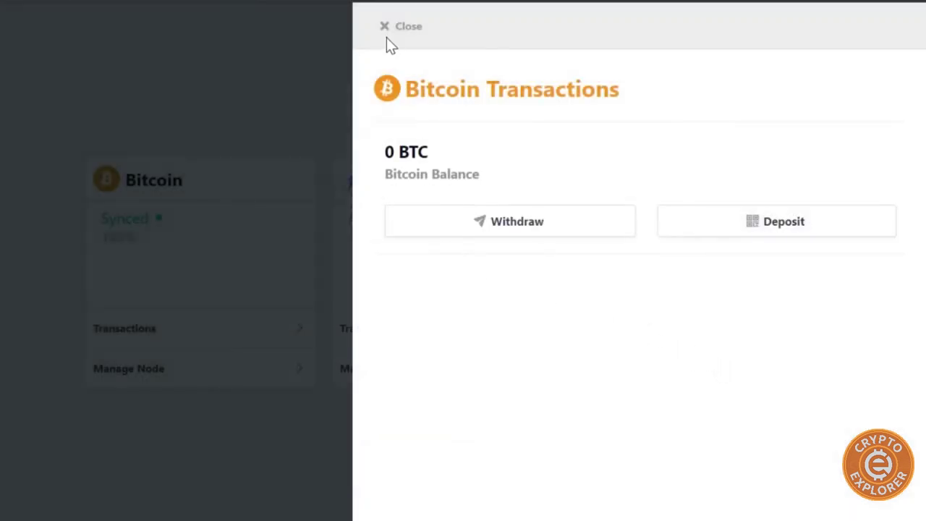
click(388, 36)
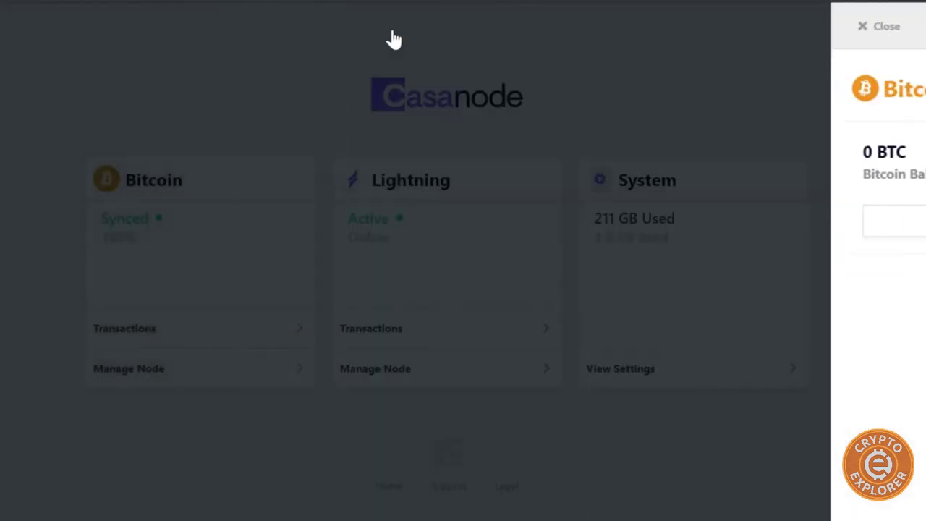
click(180, 371)
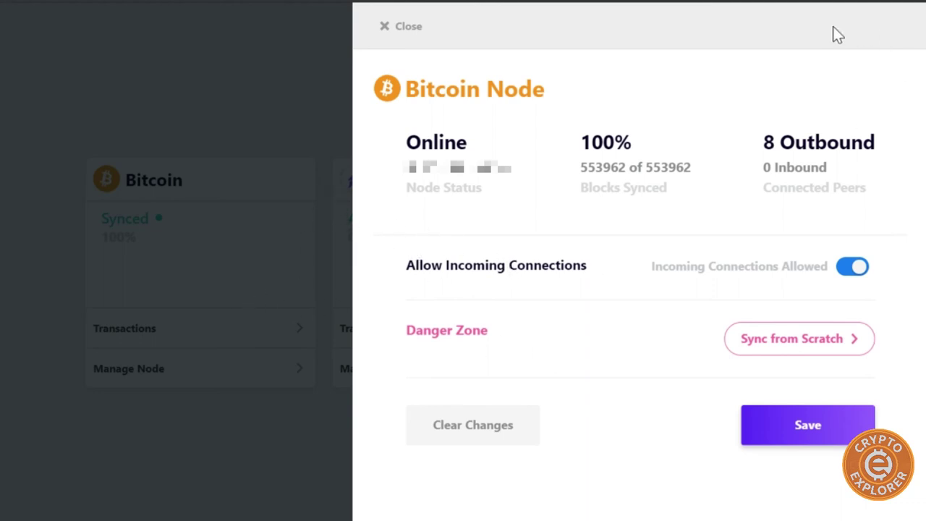
click(399, 32)
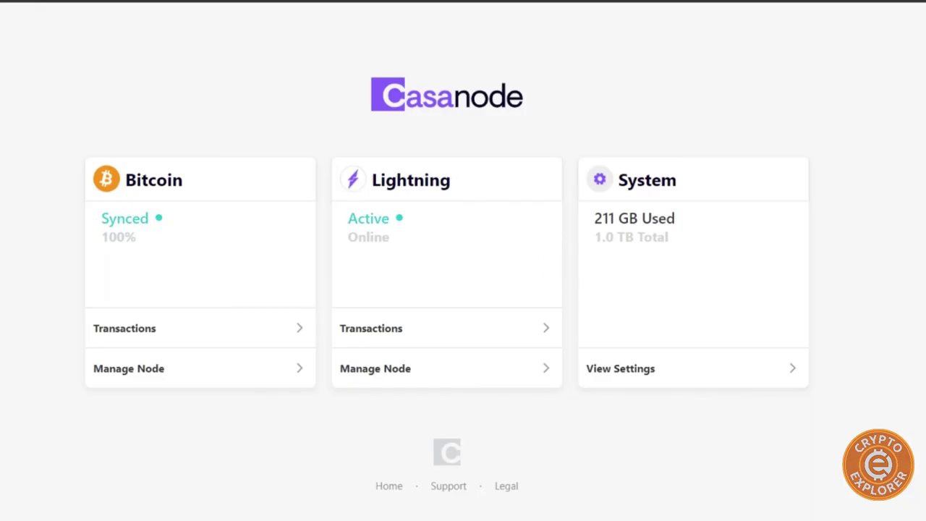
Step: Examine the Lightning payment request form with its BTC and USD amounts and memo, and go back without creating a request
click(370, 328)
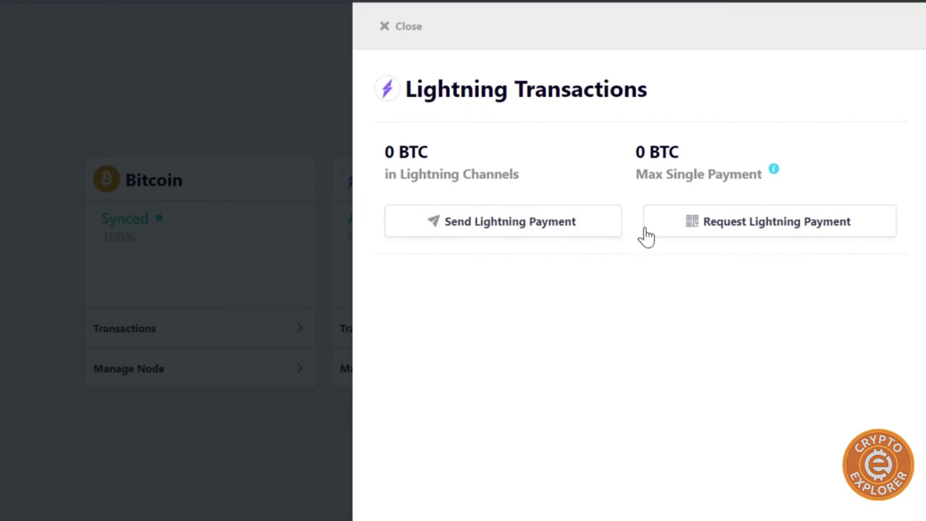
click(768, 224)
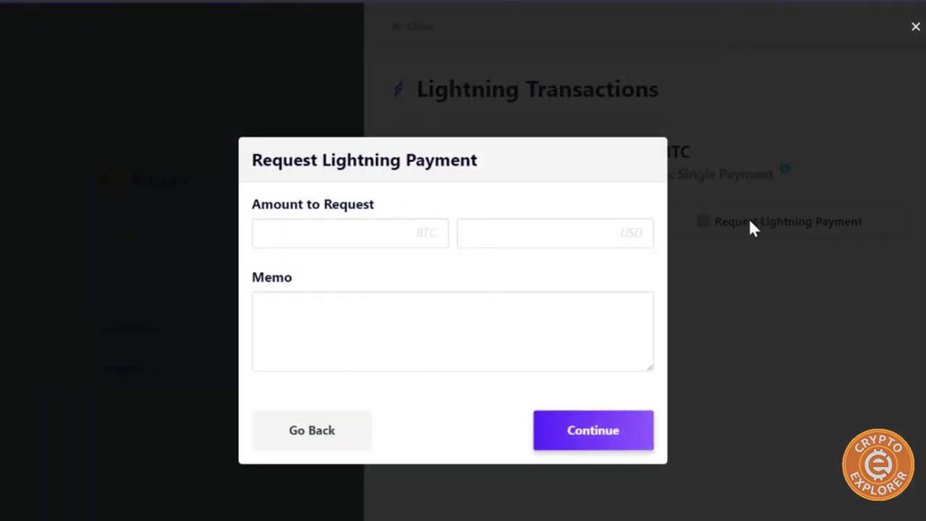
click(453, 330)
click(555, 232)
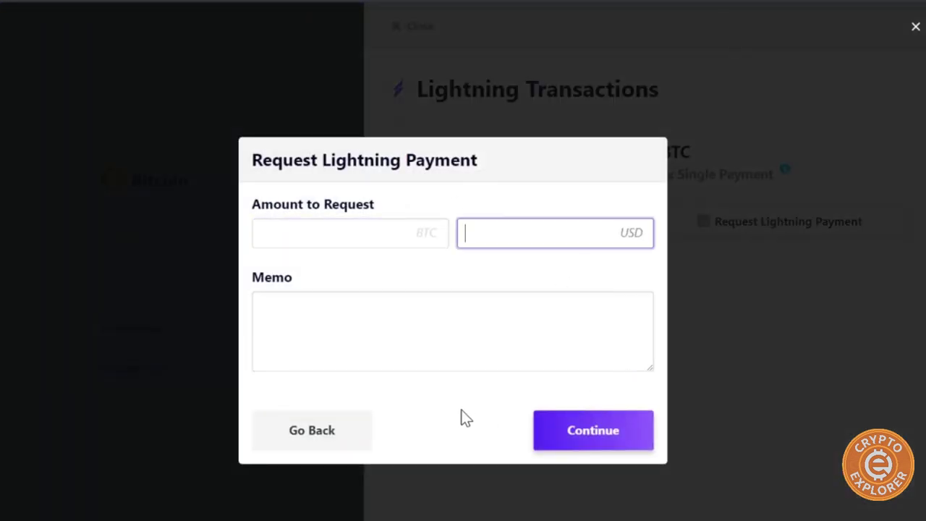
click(296, 433)
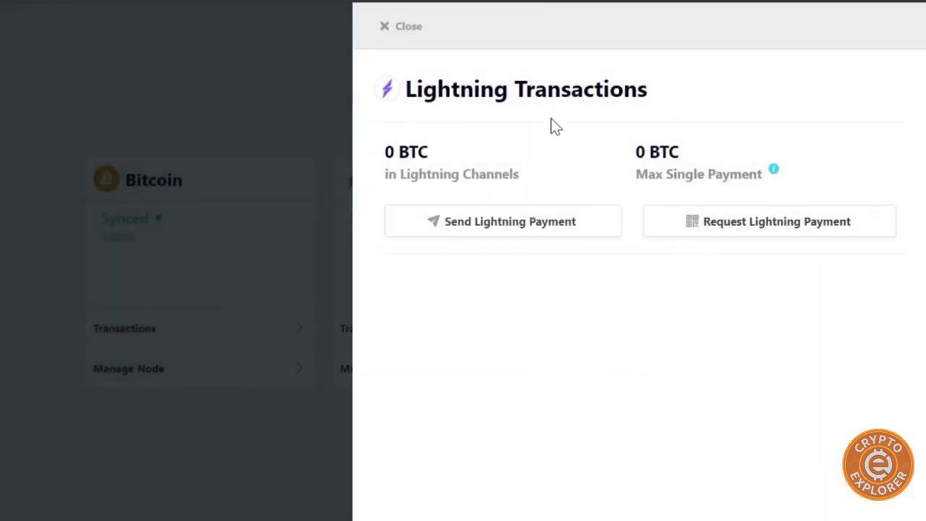
Step: Examine the form for sending a Lightning payment by payment code, leave it empty, and return to the dashboard
click(489, 224)
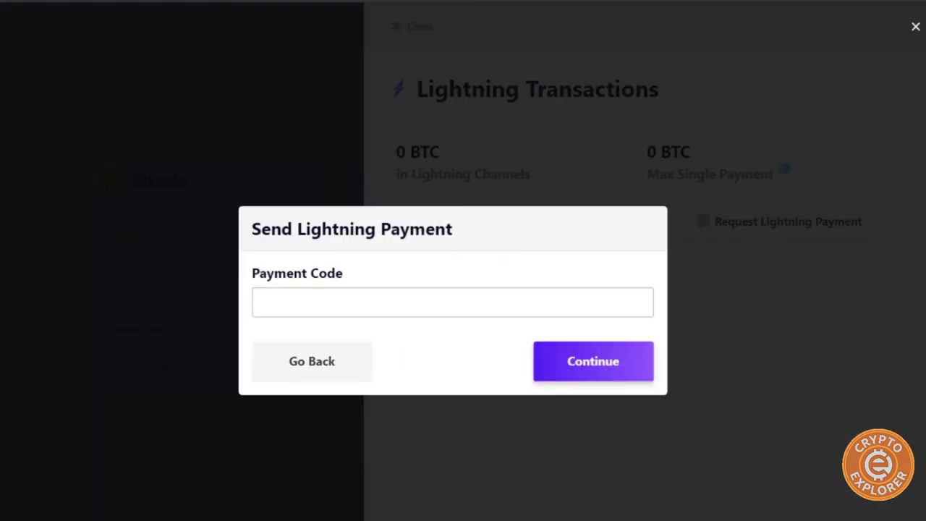
click(405, 302)
click(300, 378)
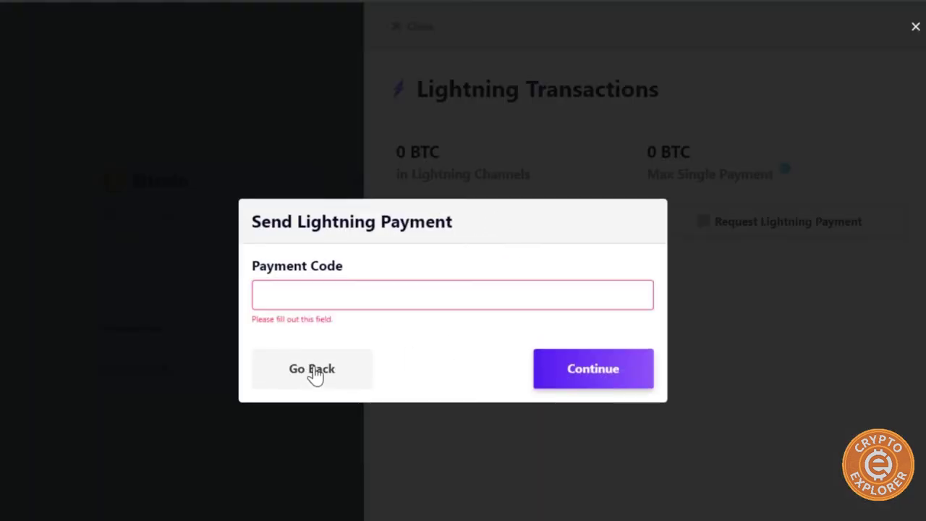
click(768, 337)
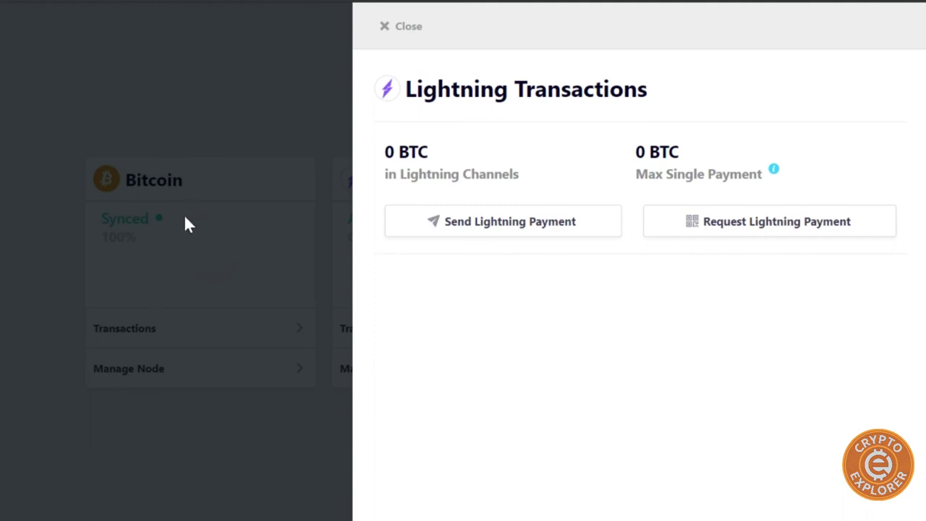
click(338, 413)
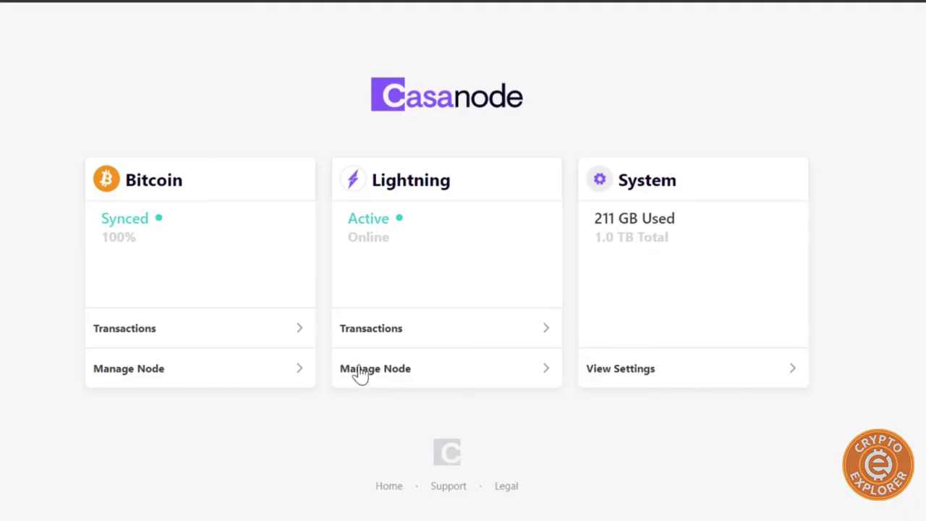
Step: Open the Lightning node's management settings
click(369, 373)
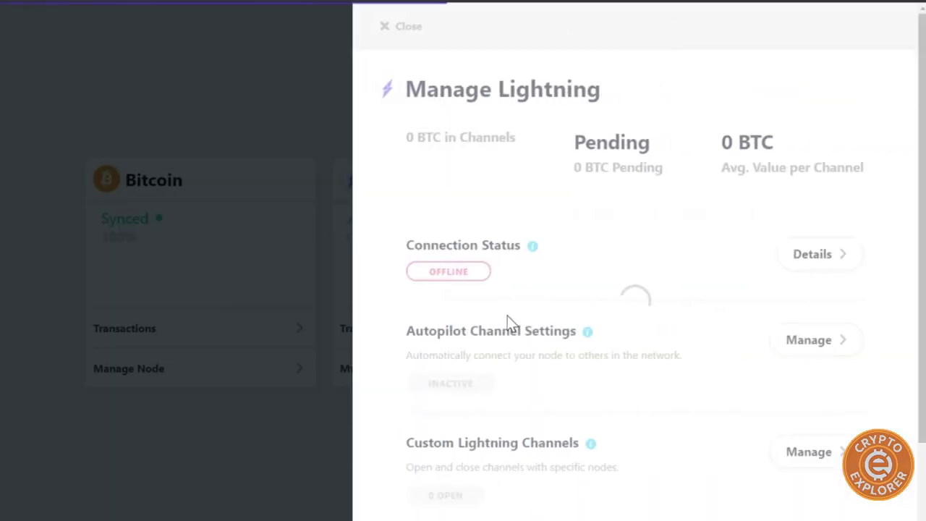